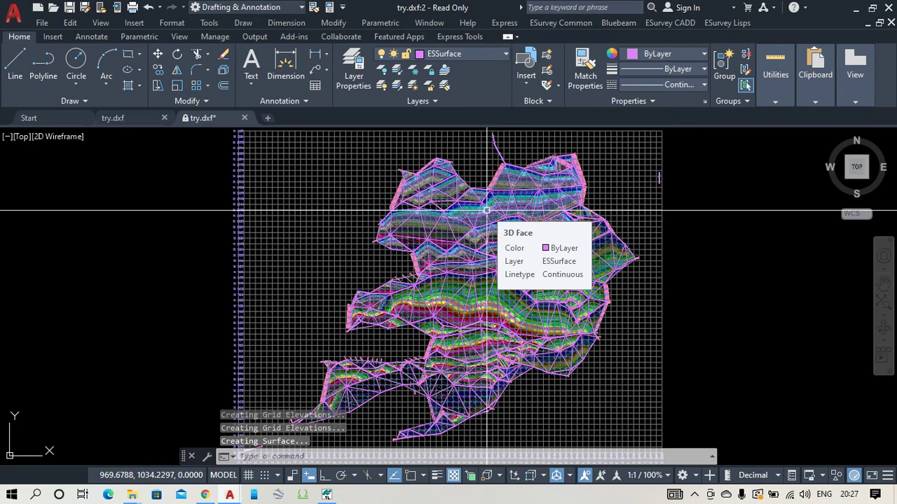
Window-select the generated TIN surface and contours, then zoom in and out to inspect them
{"action": "left_click", "coordinate": [779, 297]}
{"action": "left_click", "coordinate": [716, 245]}
{"action": "scroll", "coordinate": [573, 209], "scroll_direction": "up", "scroll_amount": 3}
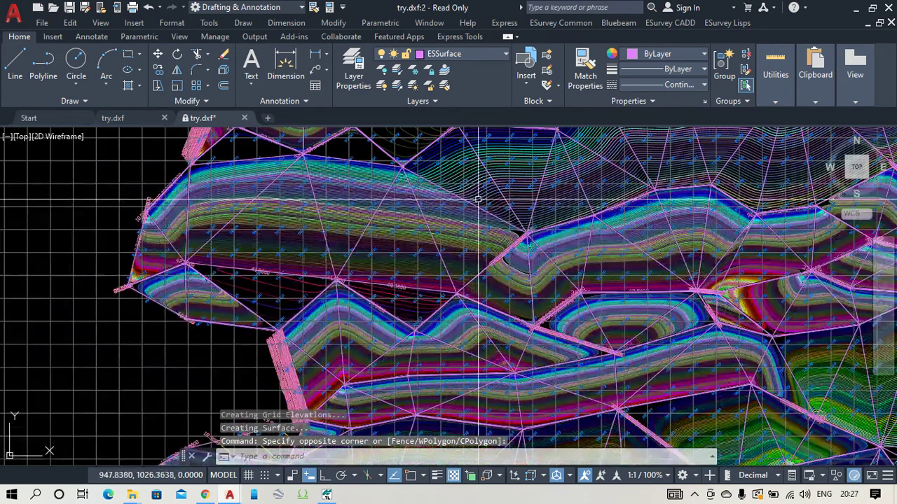
{"action": "scroll", "coordinate": [573, 208], "scroll_direction": "up", "scroll_amount": 3}
{"action": "scroll", "coordinate": [573, 208], "scroll_direction": "down", "scroll_amount": 2}
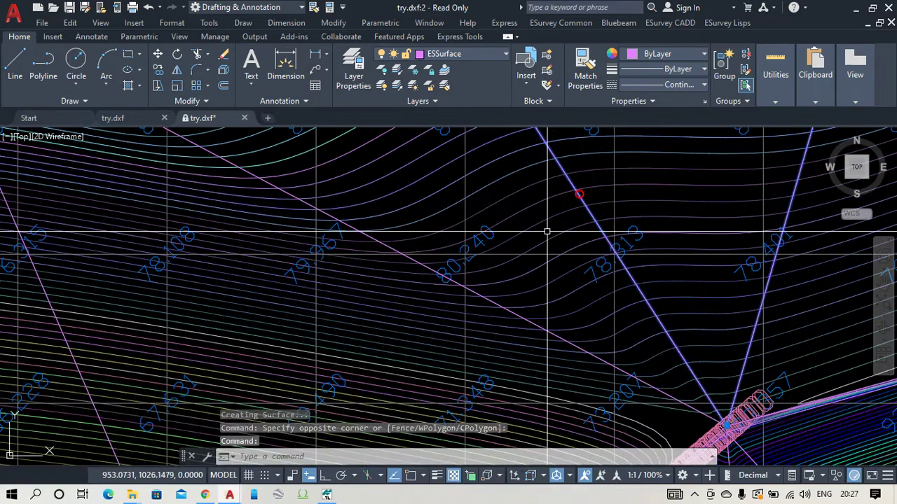
{"action": "scroll", "coordinate": [519, 231], "scroll_direction": "down", "scroll_amount": 3}
{"action": "scroll", "coordinate": [519, 232], "scroll_direction": "down", "scroll_amount": 3}
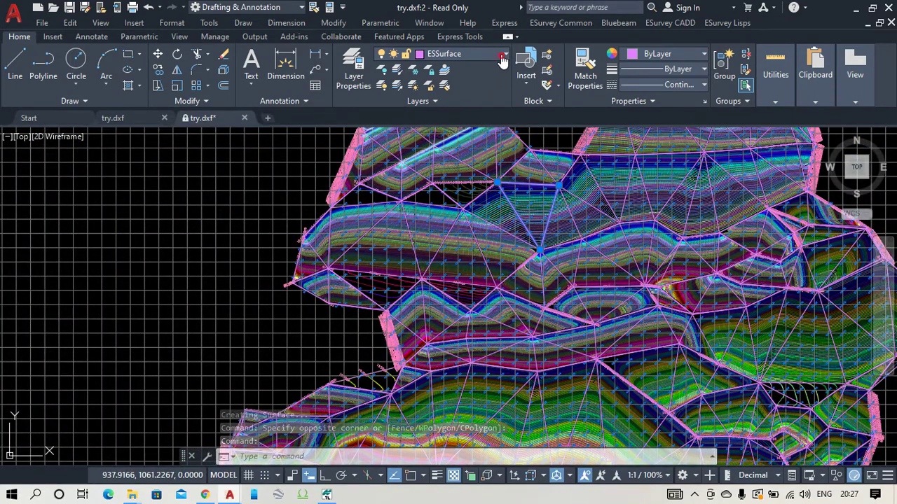
Switch off the ESSurface layer's bulb in the Layer list, confirming the current-layer warning
{"action": "left_click", "coordinate": [459, 54]}
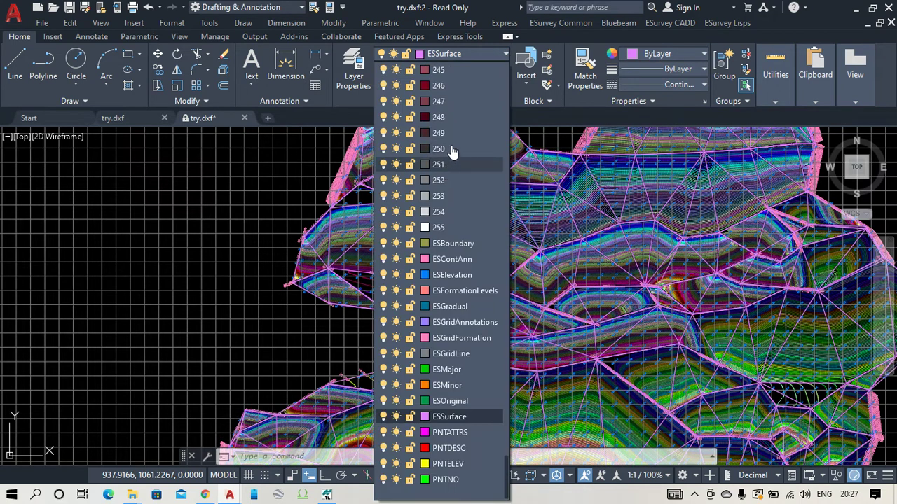
{"action": "left_click", "coordinate": [383, 417]}
{"action": "left_click", "coordinate": [364, 238]}
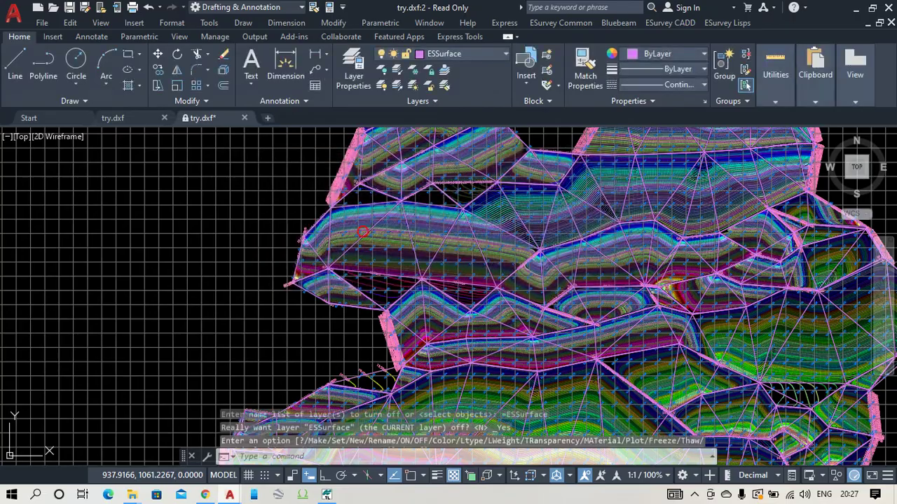
{"action": "scroll", "coordinate": [407, 276], "scroll_direction": "down", "scroll_amount": 3}
{"action": "scroll", "coordinate": [407, 275], "scroll_direction": "up", "scroll_amount": 2}
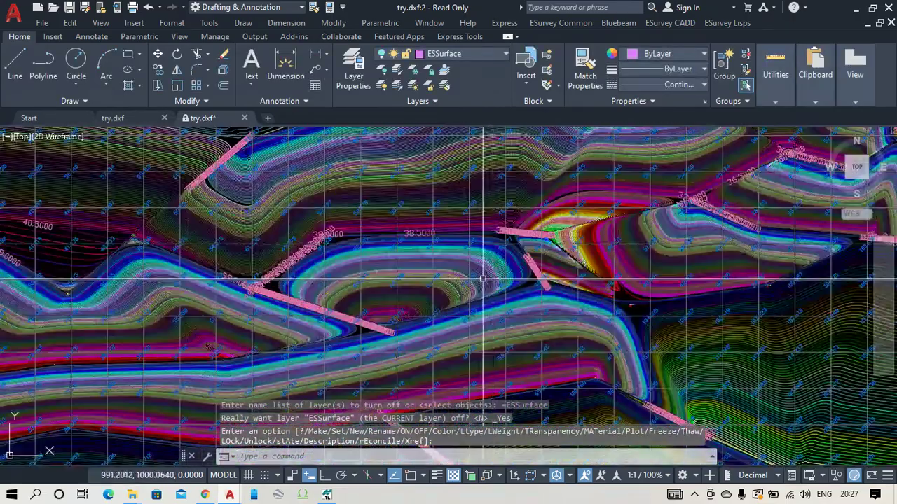
{"action": "scroll", "coordinate": [490, 276], "scroll_direction": "up", "scroll_amount": 2}
{"action": "scroll", "coordinate": [561, 248], "scroll_direction": "down", "scroll_amount": 1}
{"action": "scroll", "coordinate": [567, 231], "scroll_direction": "up", "scroll_amount": 2}
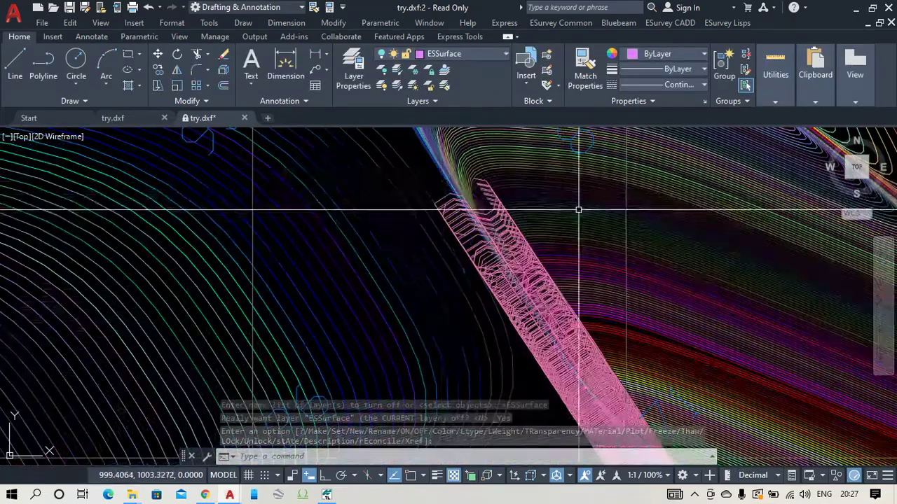
{"action": "scroll", "coordinate": [442, 196], "scroll_direction": "up", "scroll_amount": 2}
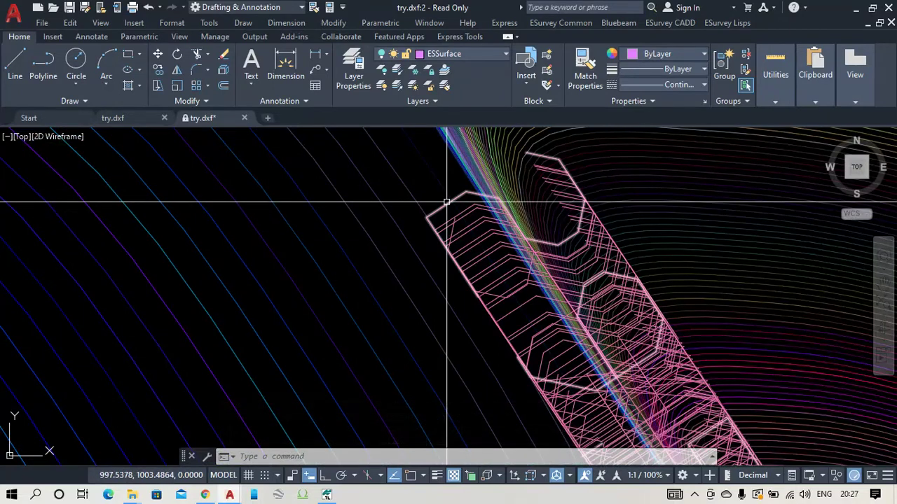
{"action": "left_click", "coordinate": [560, 23]}
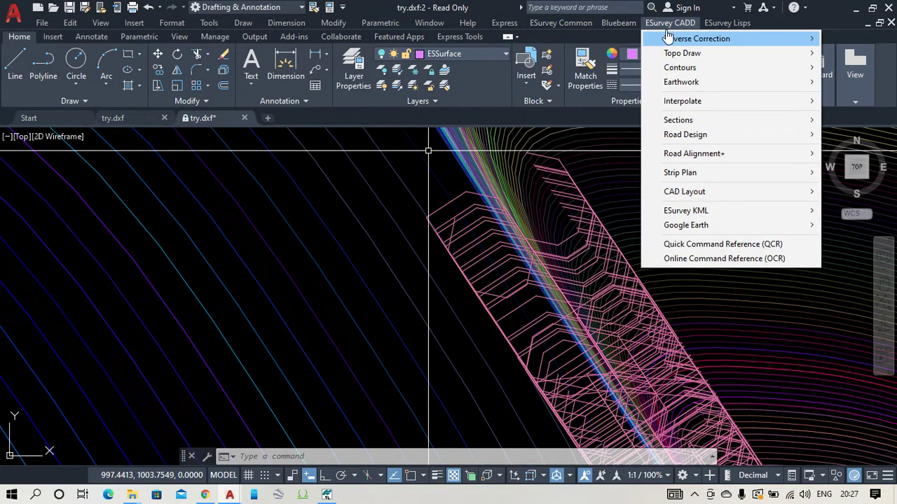
{"action": "mouse_move", "coordinate": [680, 67]}
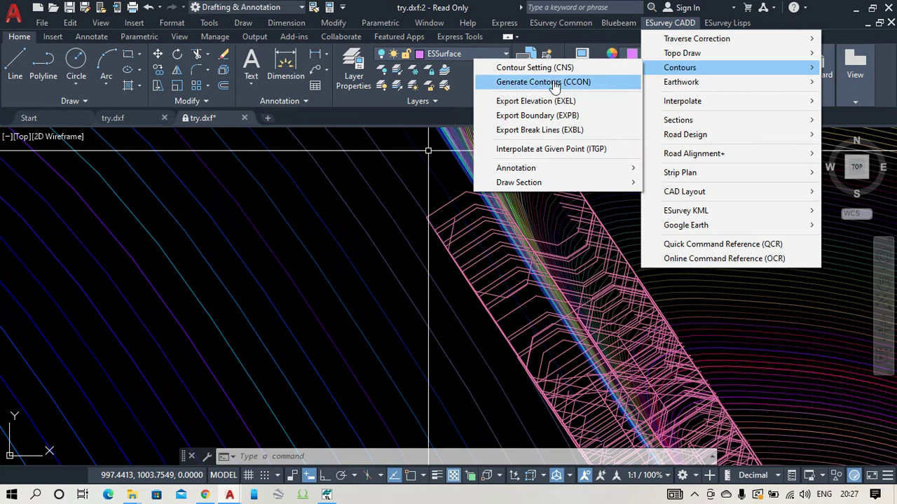
{"action": "mouse_move", "coordinate": [515, 168]}
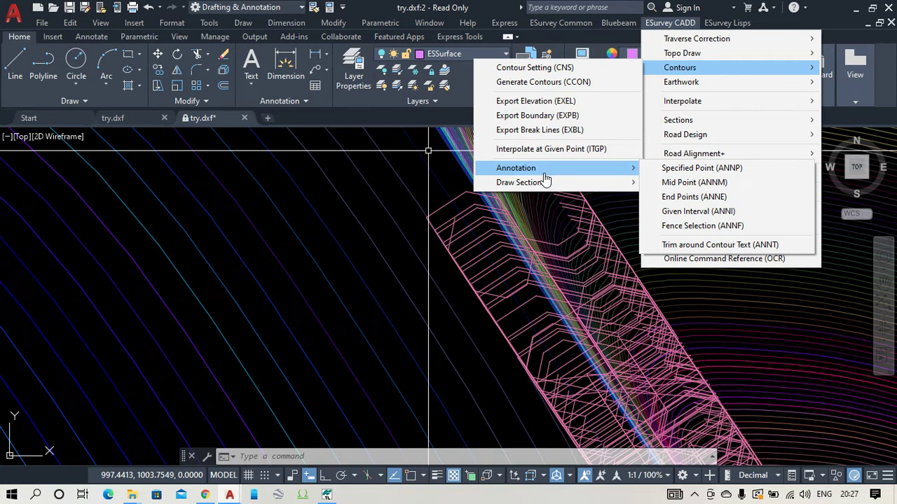
Label one picked contour line with elevations at the default interval of 20 using Given Interval (ANNI)
{"action": "left_click", "coordinate": [732, 212]}
{"action": "scroll", "coordinate": [393, 266], "scroll_direction": "up", "scroll_amount": 2}
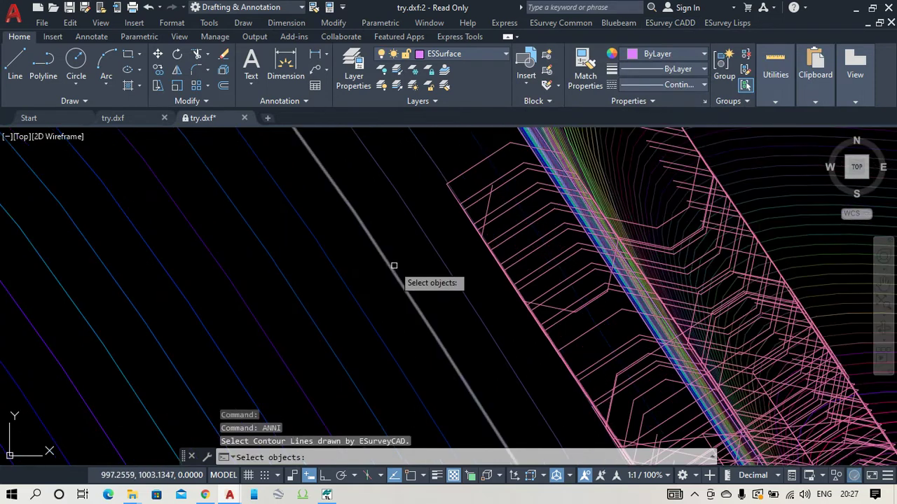
{"action": "left_click", "coordinate": [391, 267]}
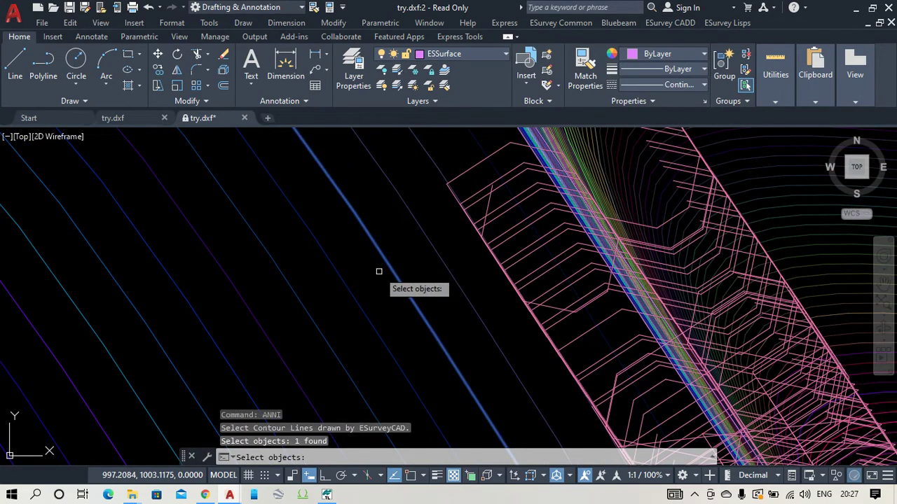
{"action": "key", "text": "Return"}
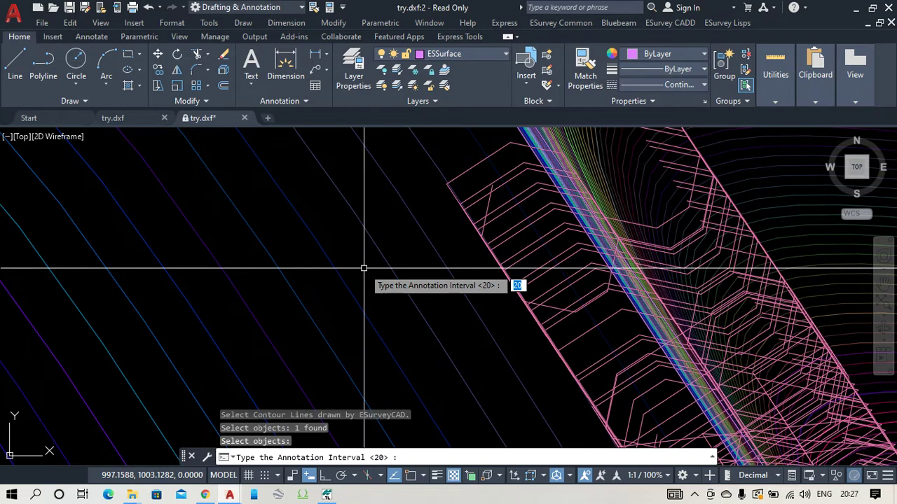
{"action": "key", "text": "Return"}
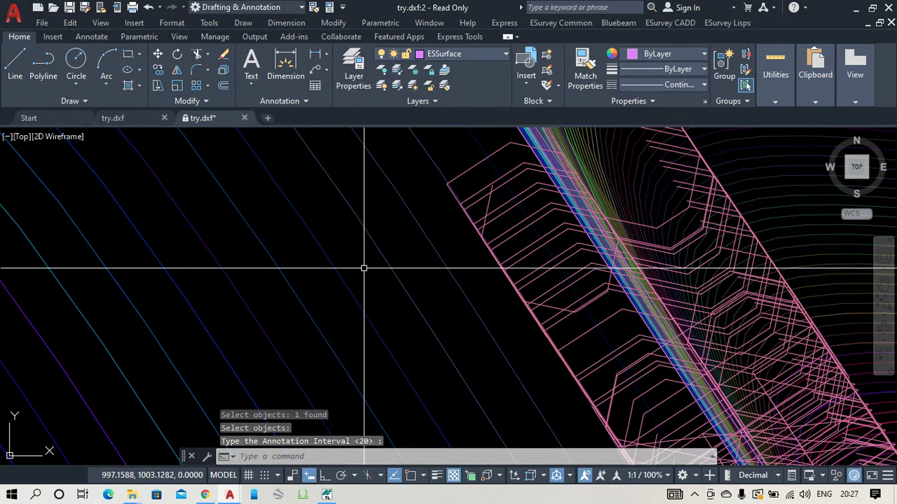
{"action": "scroll", "coordinate": [364, 268], "scroll_direction": "down", "scroll_amount": 2}
{"action": "scroll", "coordinate": [404, 230], "scroll_direction": "down", "scroll_amount": 2}
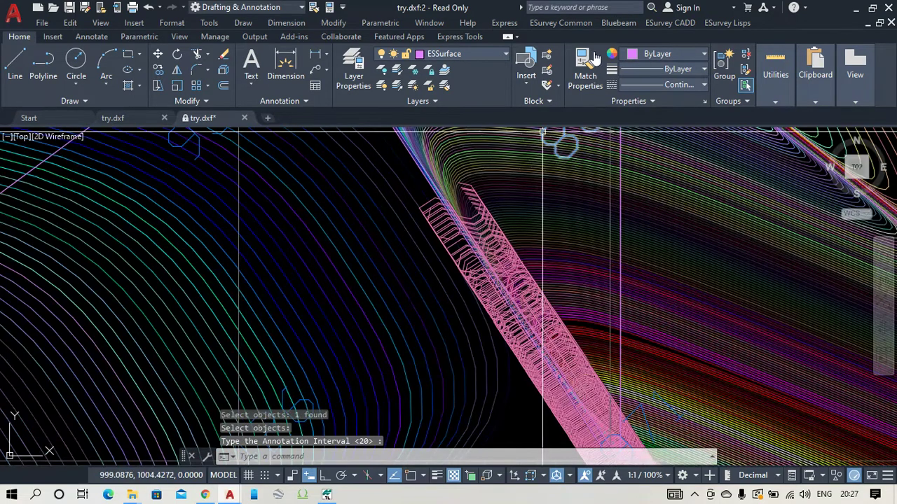
{"action": "left_click", "coordinate": [683, 24]}
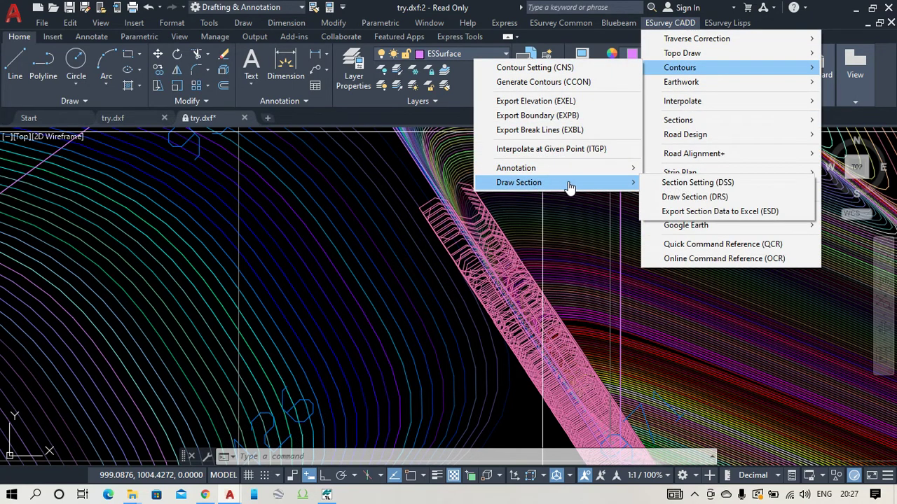
In Section Setting (DSS), enable Projection Line, add footer prefix and suffix, then save and close
{"action": "left_click", "coordinate": [700, 185]}
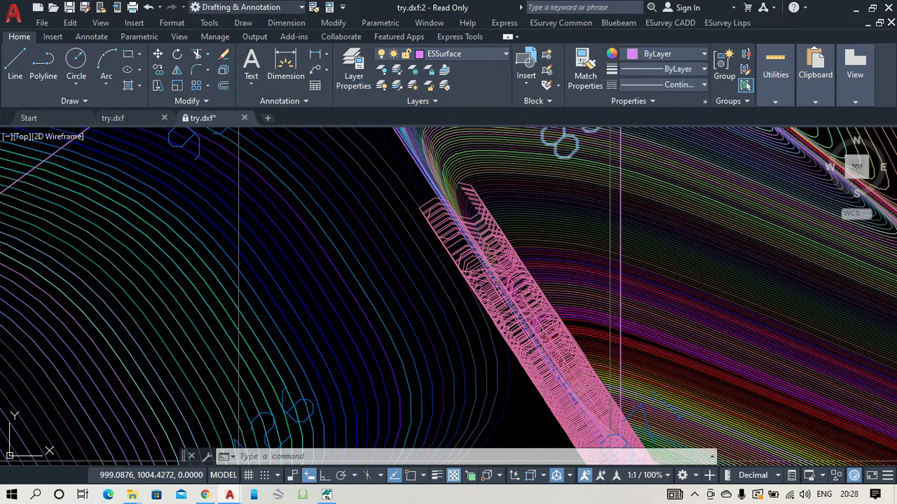
{"action": "key", "text": "Return"}
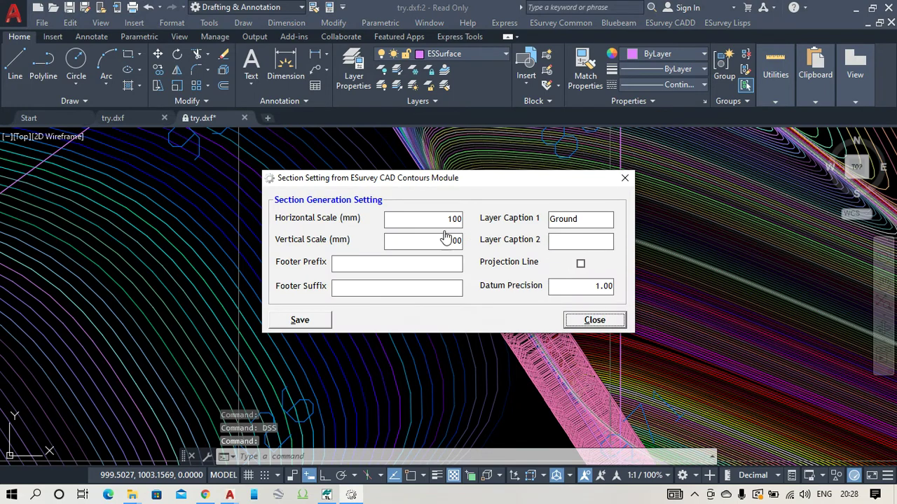
{"action": "scroll", "coordinate": [757, 279], "scroll_direction": "down", "scroll_amount": 3}
{"action": "scroll", "coordinate": [733, 276], "scroll_direction": "down", "scroll_amount": 3}
{"action": "scroll", "coordinate": [714, 281], "scroll_direction": "down", "scroll_amount": 3}
{"action": "scroll", "coordinate": [703, 282], "scroll_direction": "down", "scroll_amount": 2}
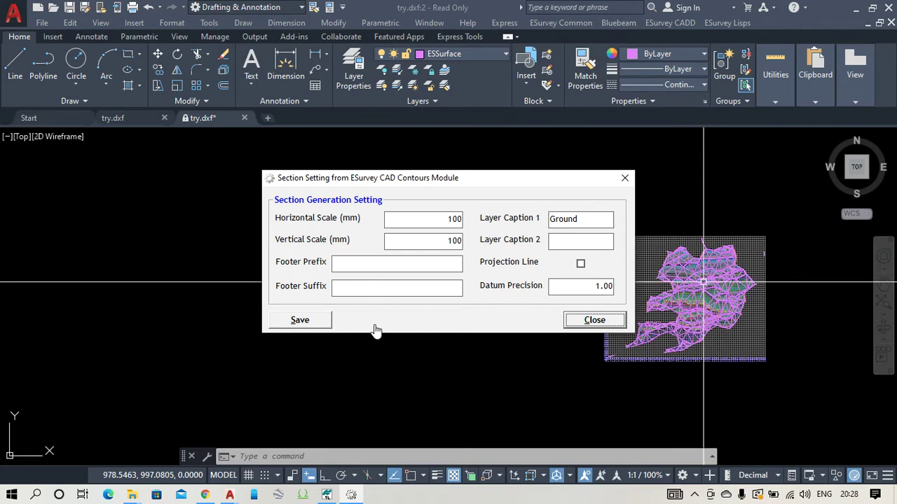
{"action": "left_click", "coordinate": [580, 265]}
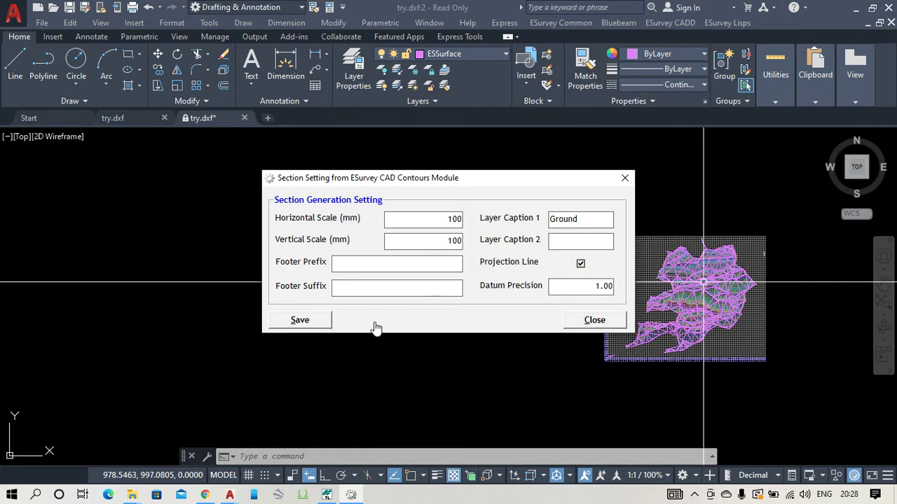
{"action": "left_click", "coordinate": [299, 321]}
{"action": "left_click", "coordinate": [309, 321]}
{"action": "left_click", "coordinate": [447, 287]}
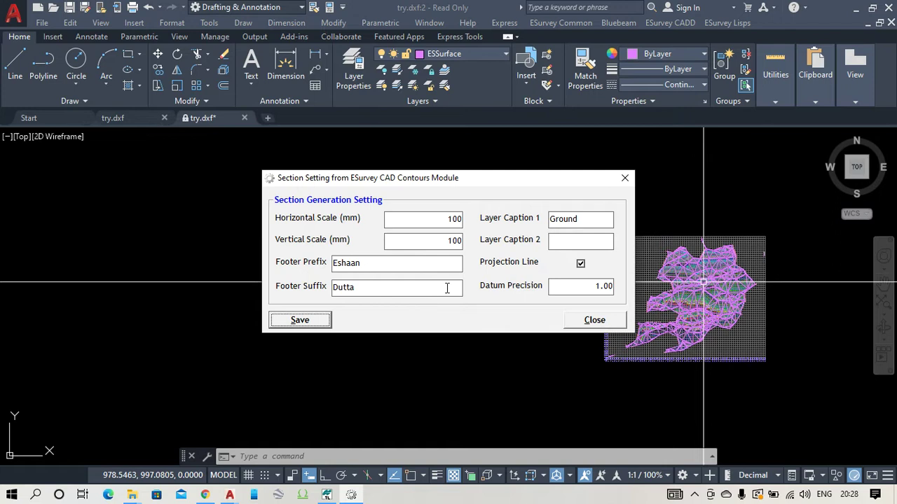
{"action": "left_click", "coordinate": [594, 320]}
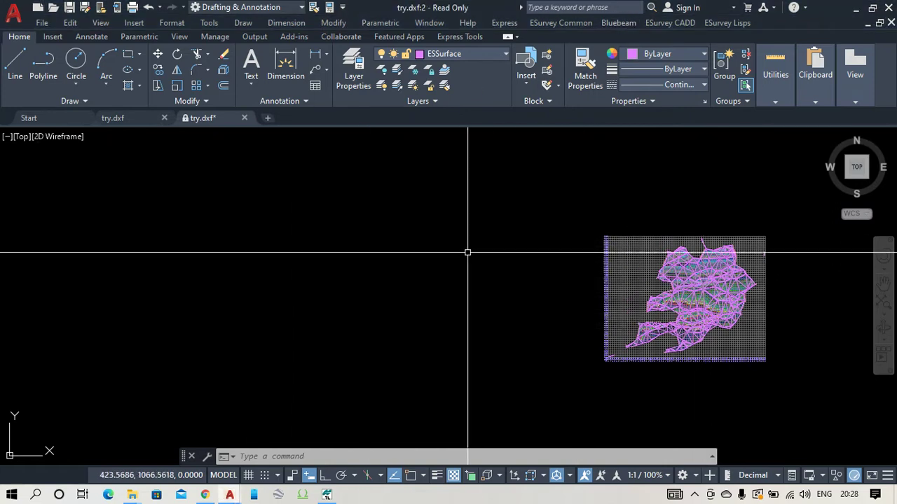
{"action": "left_click", "coordinate": [671, 22]}
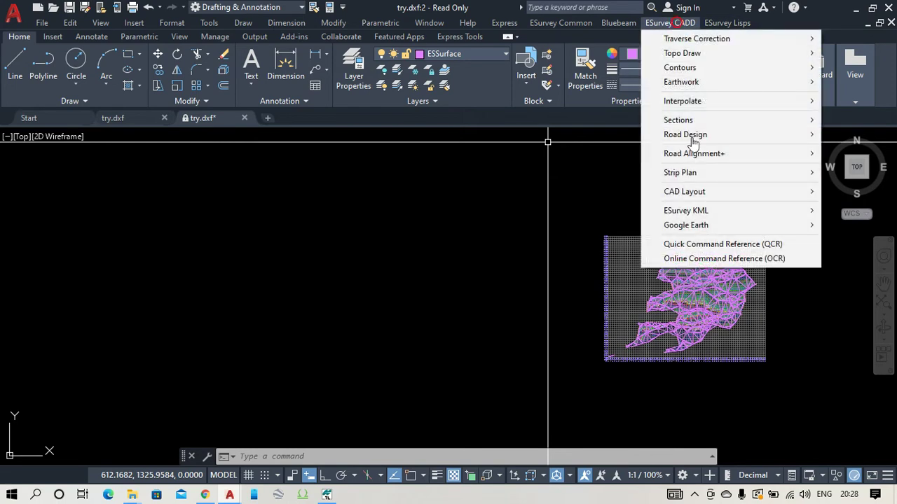
{"action": "mouse_move", "coordinate": [728, 68]}
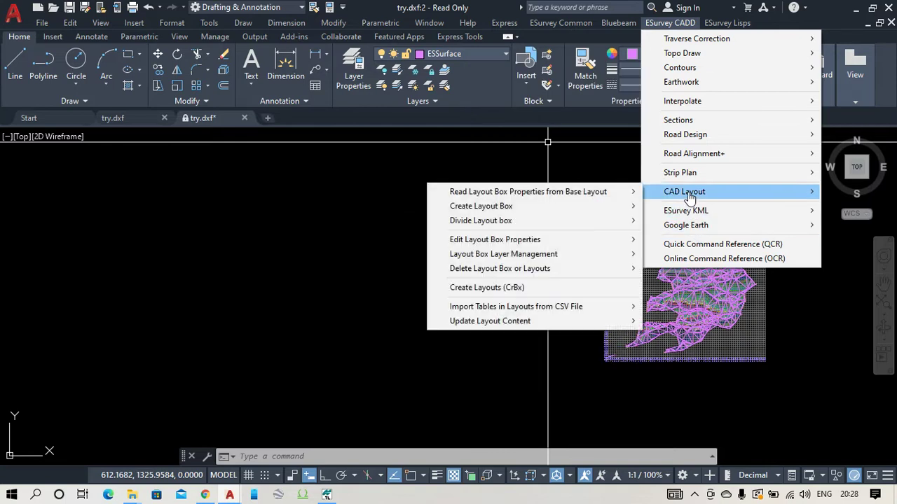
{"action": "mouse_move", "coordinate": [679, 67]}
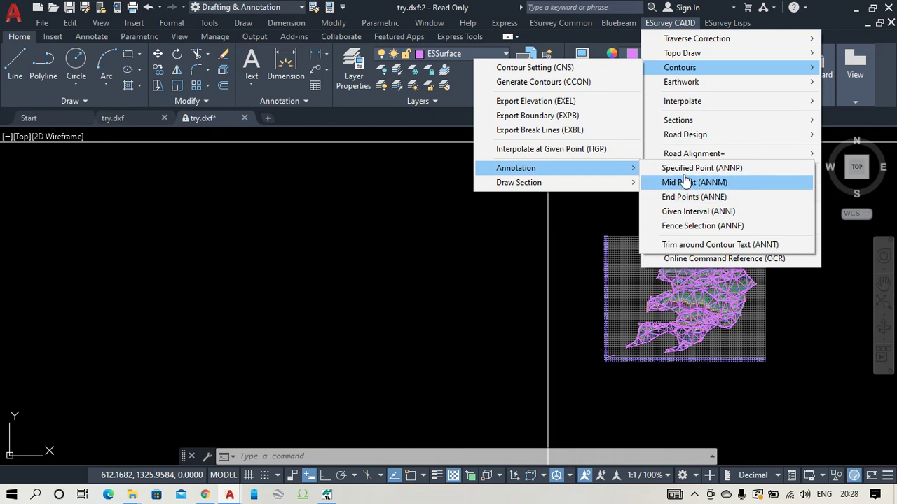
{"action": "mouse_move", "coordinate": [518, 182]}
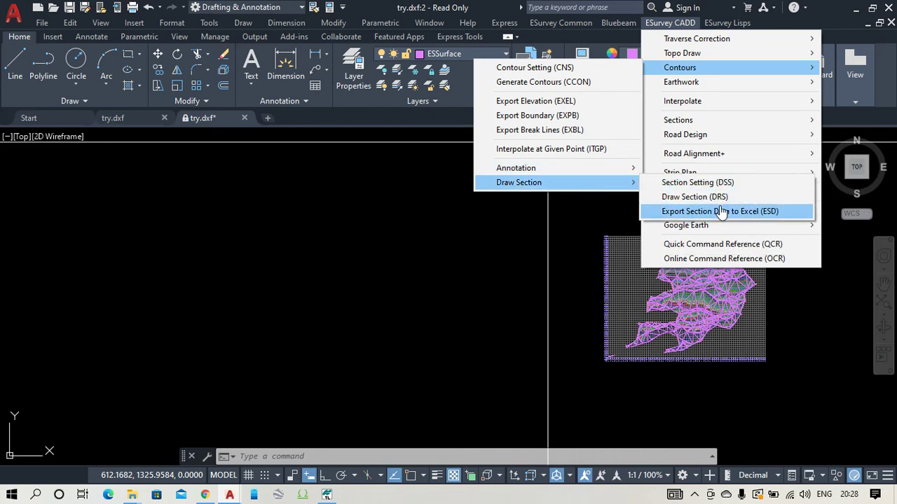
Start Draw Section (DRS) at the 30.00 interval and pick the chainage line at the lower-left edge
{"action": "left_click", "coordinate": [720, 197]}
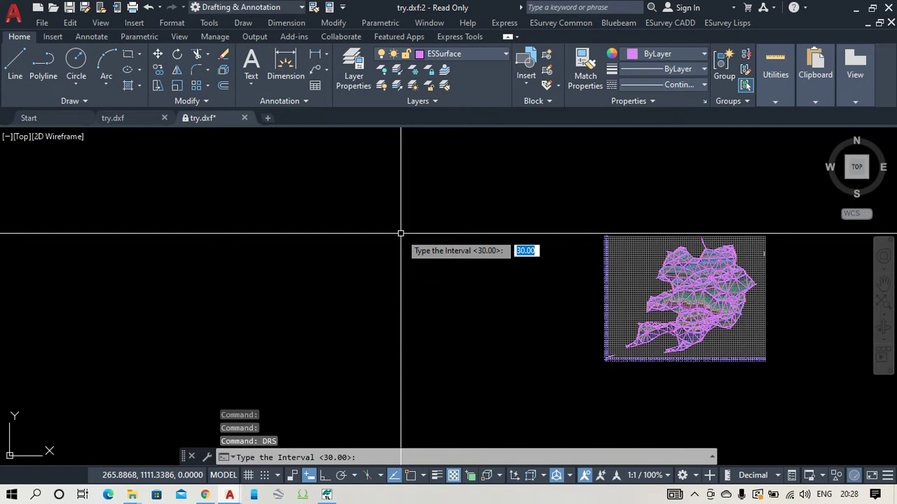
{"action": "key", "text": "Return"}
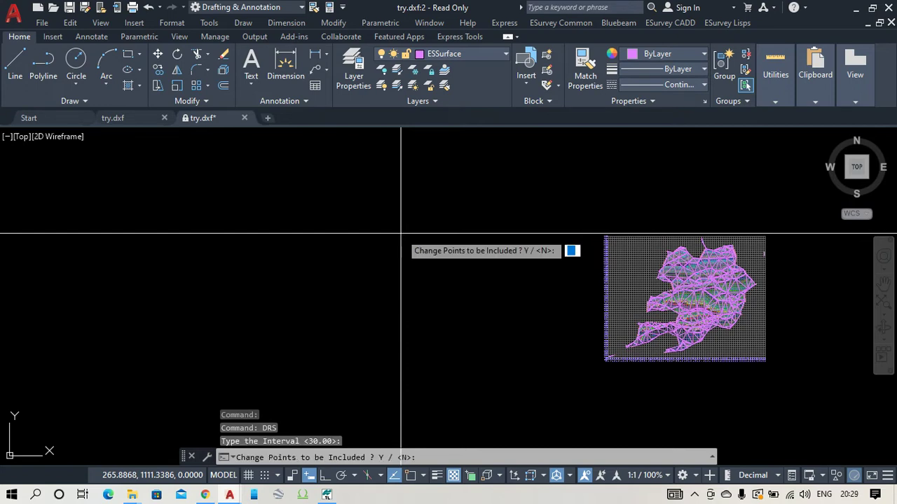
{"action": "key", "text": "Return"}
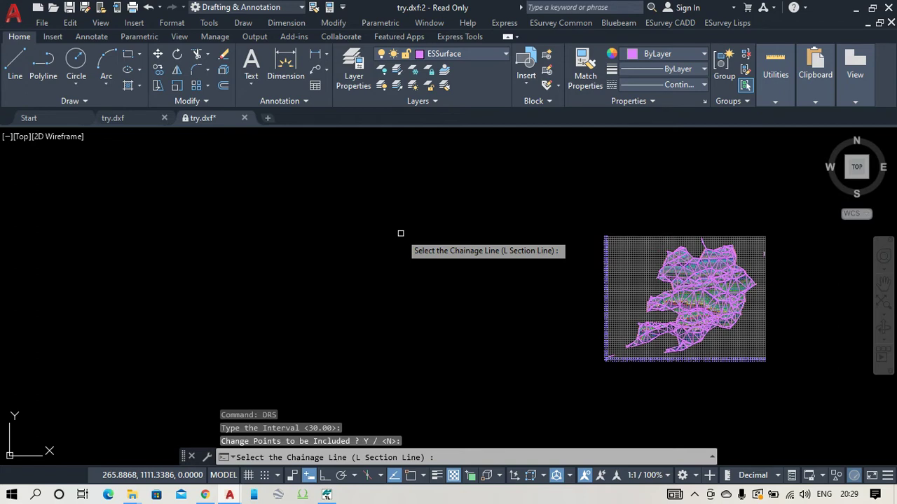
{"action": "scroll", "coordinate": [625, 337], "scroll_direction": "up", "scroll_amount": 4}
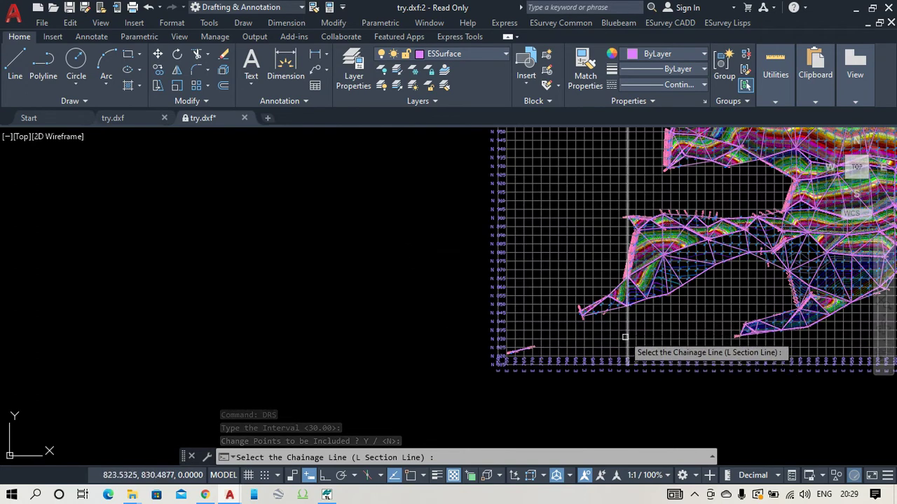
{"action": "scroll", "coordinate": [624, 337], "scroll_direction": "up", "scroll_amount": 3}
{"action": "scroll", "coordinate": [581, 241], "scroll_direction": "up", "scroll_amount": 3}
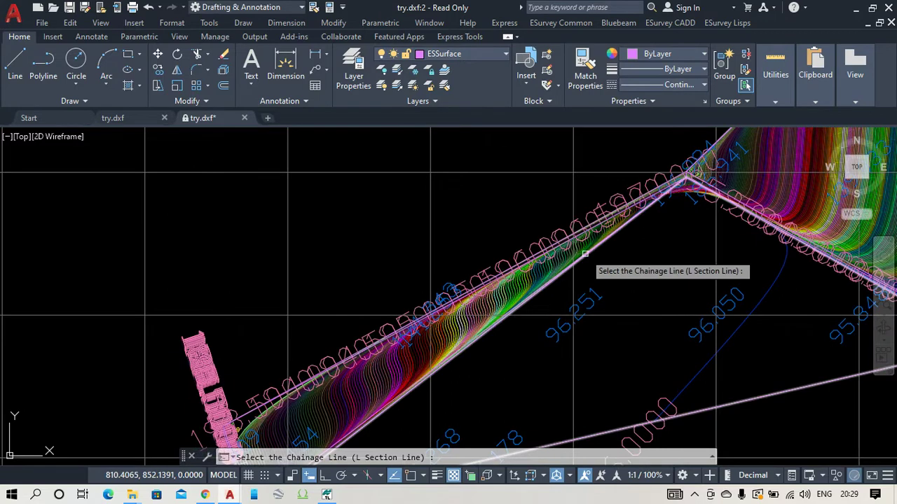
{"action": "left_click", "coordinate": [584, 254]}
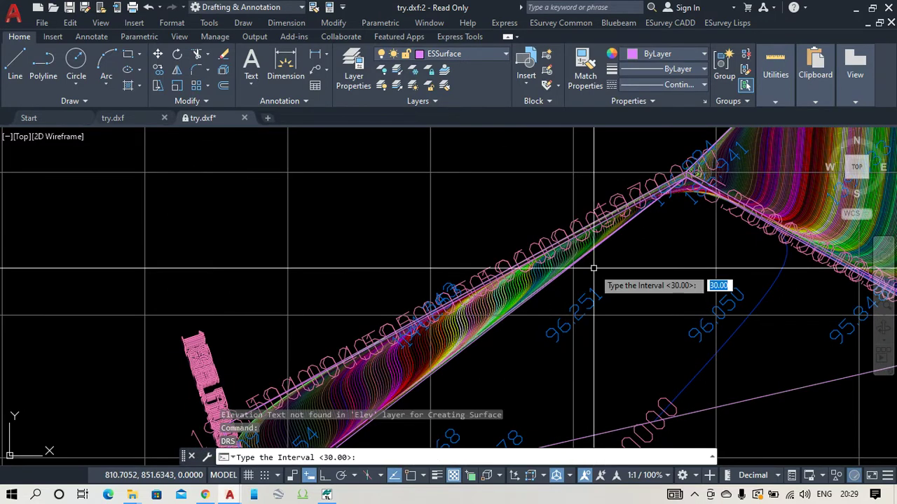
Keep the 30.00 interval, include change points, and pick the chainage line for the section
{"action": "key", "text": "Return"}
{"action": "type", "text": "y"}
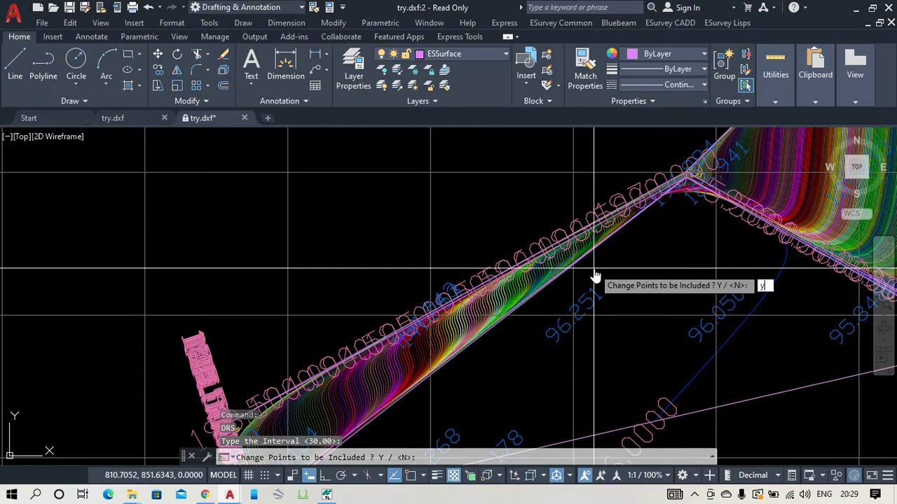
{"action": "key", "text": "Return"}
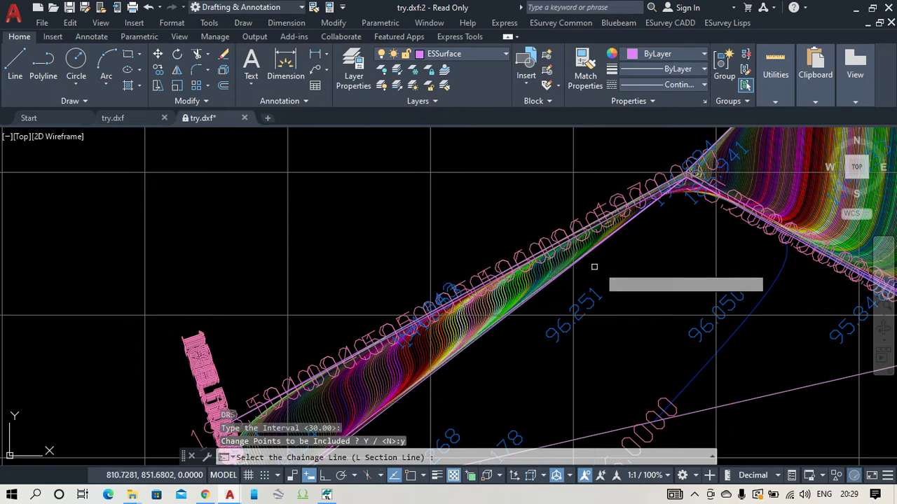
{"action": "scroll", "coordinate": [628, 266], "scroll_direction": "down", "scroll_amount": 2}
{"action": "scroll", "coordinate": [603, 262], "scroll_direction": "down", "scroll_amount": 2}
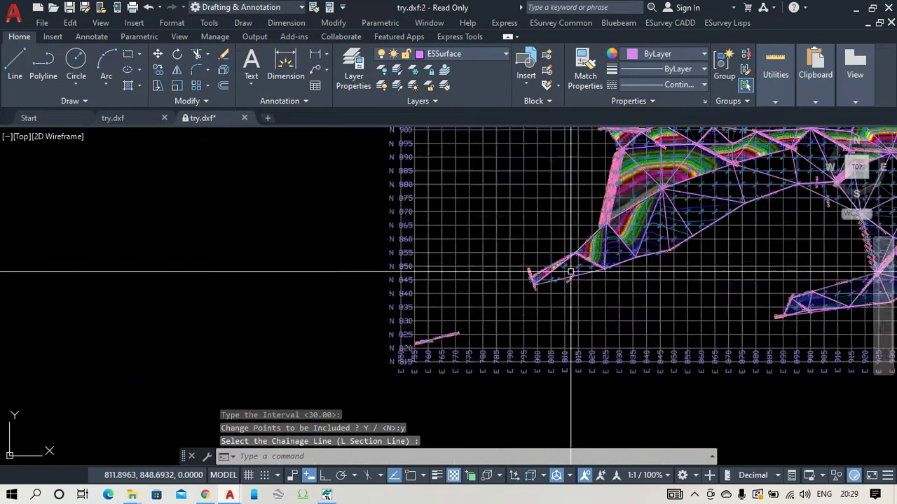
{"action": "scroll", "coordinate": [575, 315], "scroll_direction": "down", "scroll_amount": 2}
{"action": "scroll", "coordinate": [589, 297], "scroll_direction": "up", "scroll_amount": 2}
{"action": "scroll", "coordinate": [689, 240], "scroll_direction": "up", "scroll_amount": 5}
{"action": "scroll", "coordinate": [689, 240], "scroll_direction": "up", "scroll_amount": 2}
{"action": "left_click", "coordinate": [688, 239]}
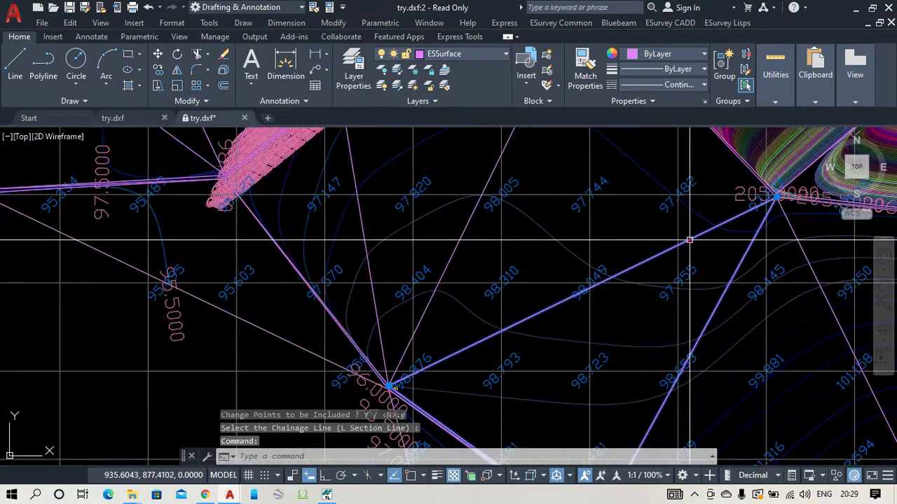
Switch off the ESSurface layer from the Layer list, confirming the current-layer prompt
{"action": "left_click", "coordinate": [487, 59]}
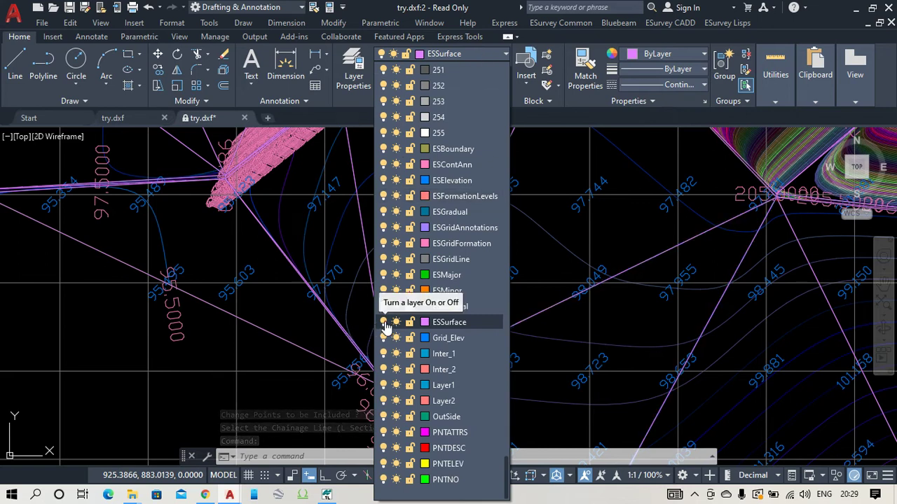
{"action": "left_click", "coordinate": [383, 323]}
{"action": "left_click", "coordinate": [338, 227]}
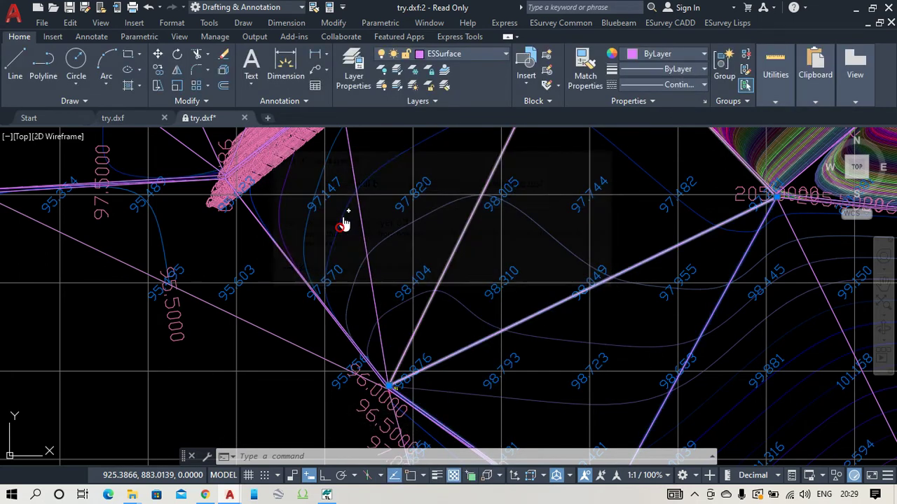
{"action": "scroll", "coordinate": [451, 270], "scroll_direction": "down", "scroll_amount": 3}
{"action": "scroll", "coordinate": [464, 279], "scroll_direction": "down", "scroll_amount": 4}
{"action": "scroll", "coordinate": [465, 280], "scroll_direction": "down", "scroll_amount": 3}
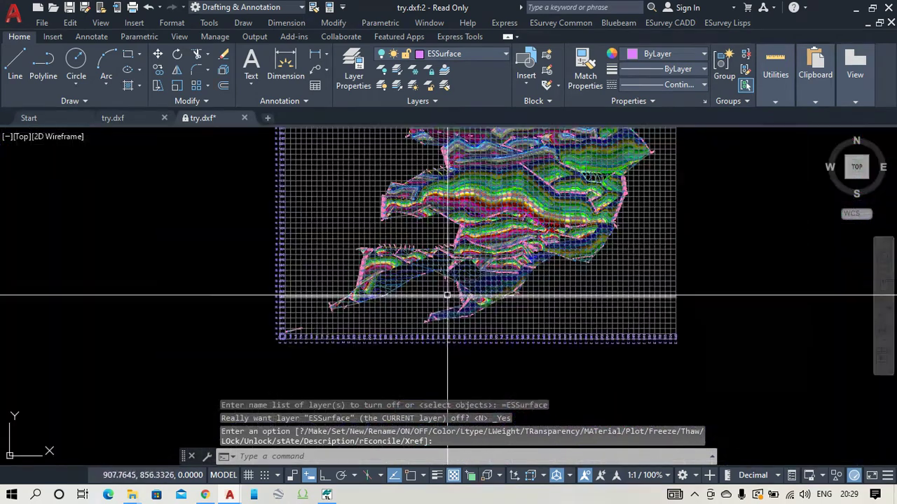
{"action": "scroll", "coordinate": [486, 323], "scroll_direction": "up", "scroll_amount": 6}
{"action": "scroll", "coordinate": [334, 326], "scroll_direction": "down", "scroll_amount": 5}
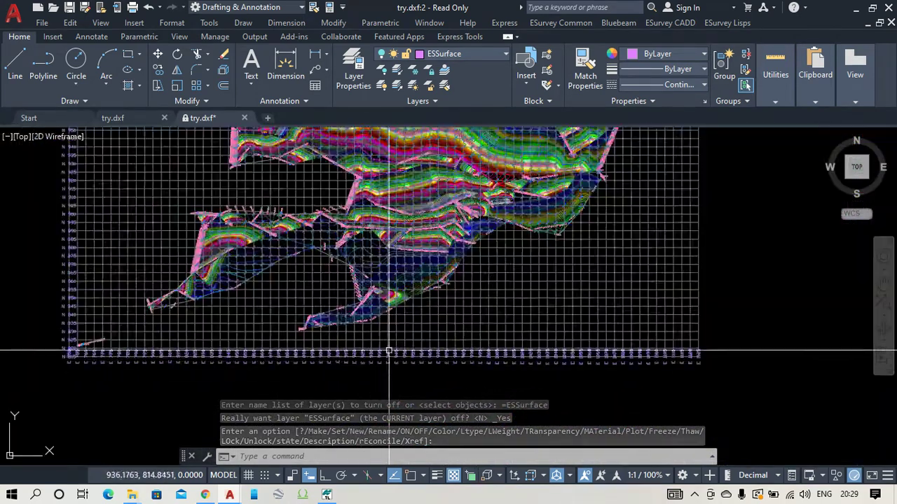
{"action": "scroll", "coordinate": [380, 356], "scroll_direction": "down", "scroll_amount": 4}
{"action": "scroll", "coordinate": [410, 304], "scroll_direction": "up", "scroll_amount": 2}
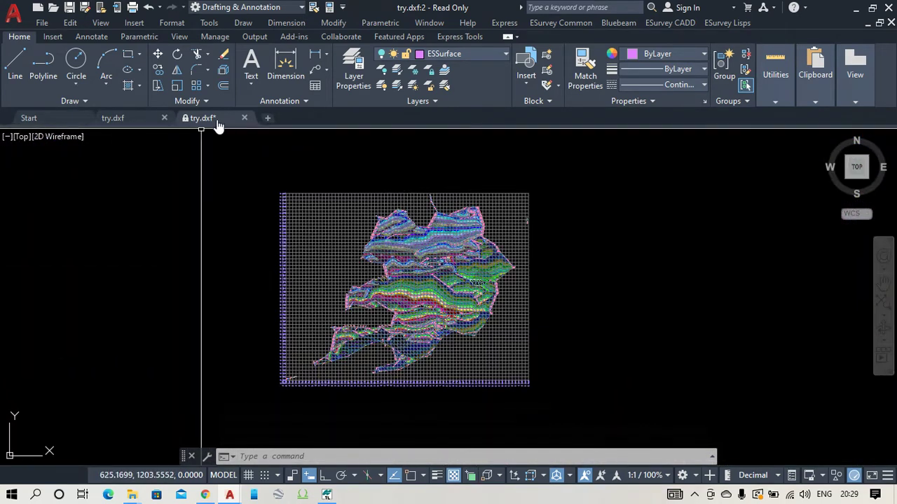
Close try.dxf without saving changes and exit AutoCAD
{"action": "left_click", "coordinate": [245, 119]}
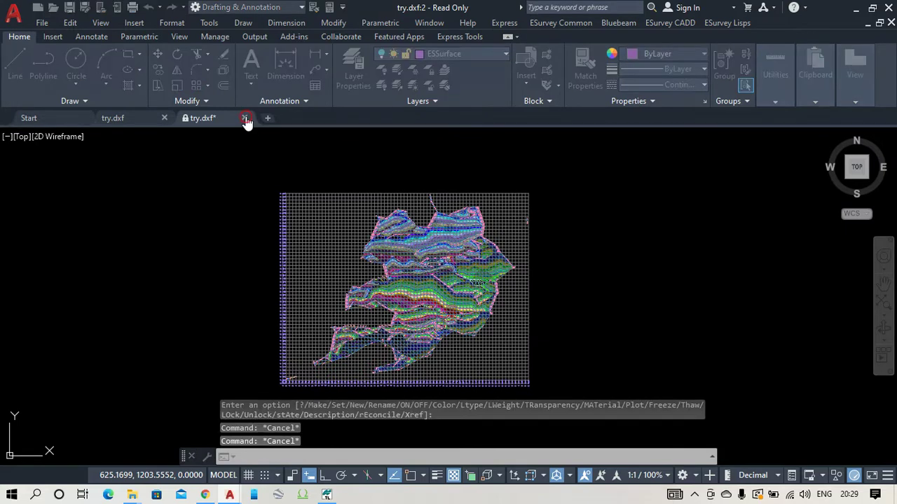
{"action": "left_click", "coordinate": [483, 276]}
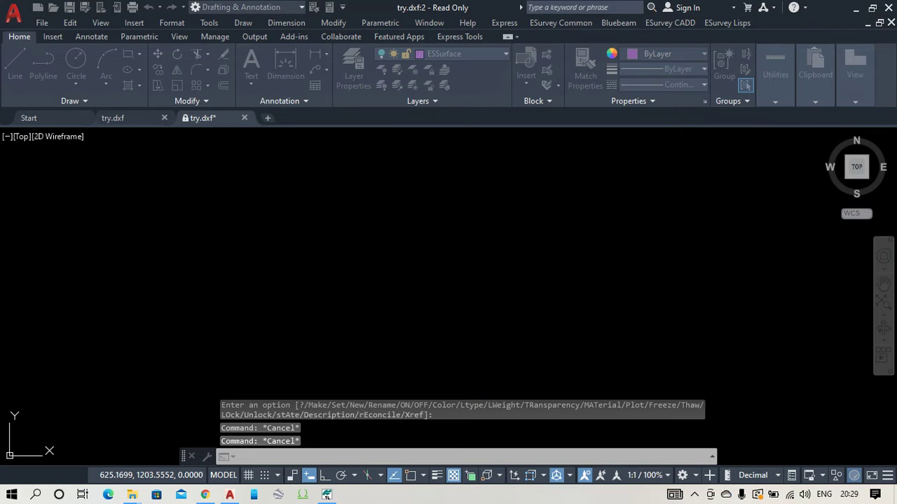
{"action": "left_click", "coordinate": [887, 10]}
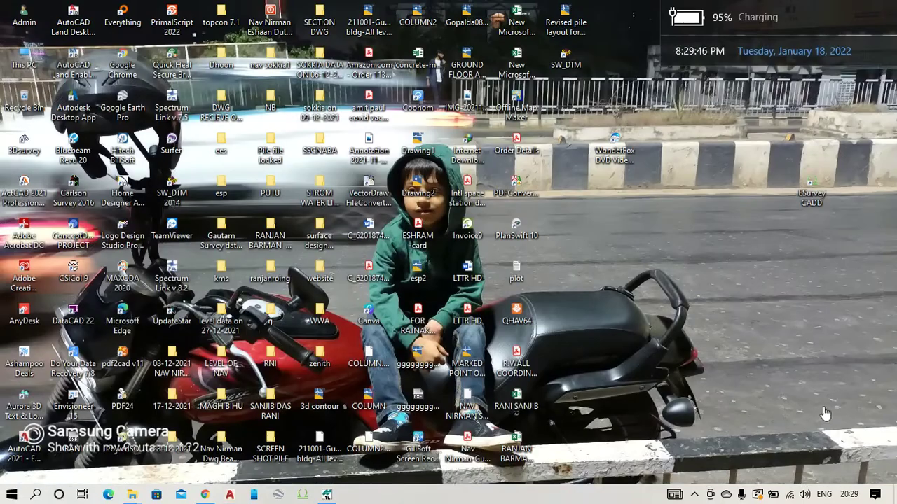
Bring up GiliSoft Screen Recorder's main window from its system-tray icon via Show Main
{"action": "left_click", "coordinate": [694, 497]}
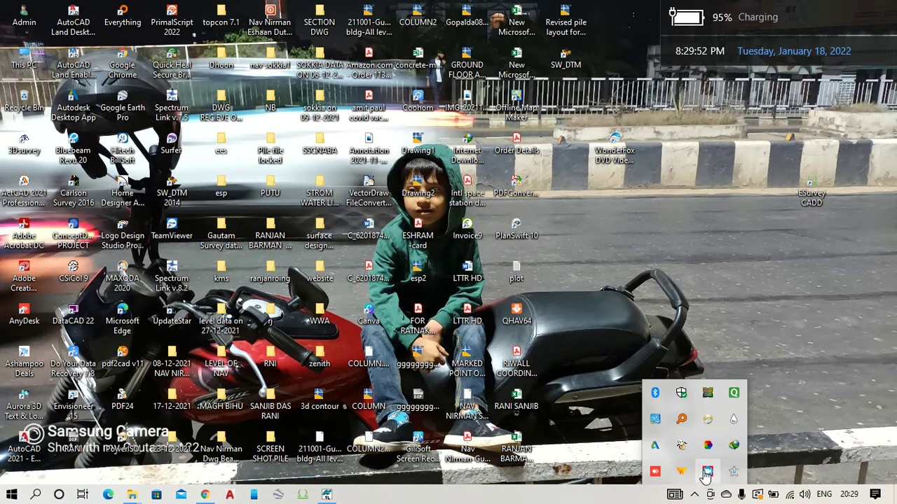
{"action": "right_click", "coordinate": [707, 474]}
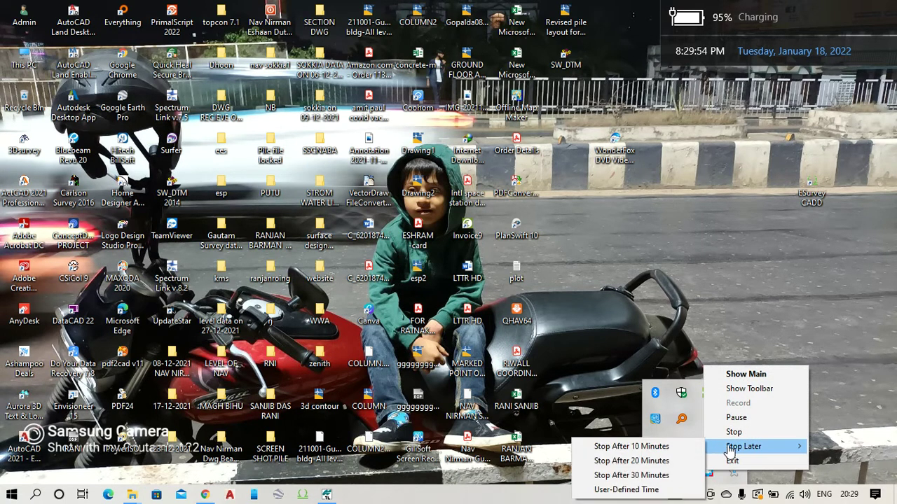
{"action": "left_click", "coordinate": [732, 375]}
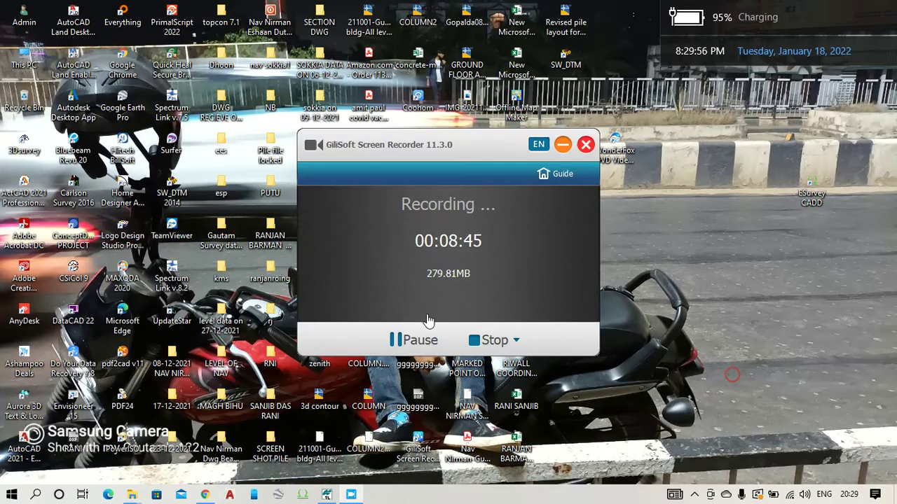